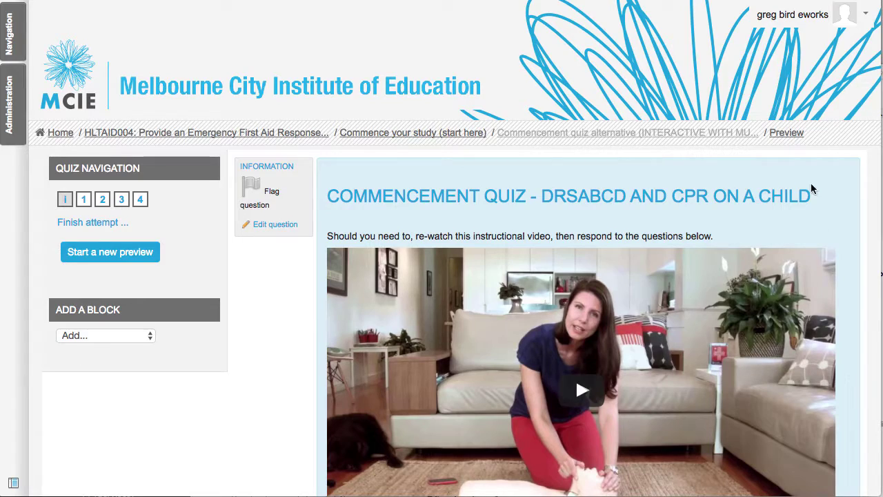
Start a new preview of the commencement quiz on DRSABCD and CPR on a child
{"action": "scroll", "coordinate": [813, 187], "scroll_direction": "down", "scroll_amount": 5}
{"action": "scroll", "coordinate": [811, 183], "scroll_direction": "up", "scroll_amount": 5}
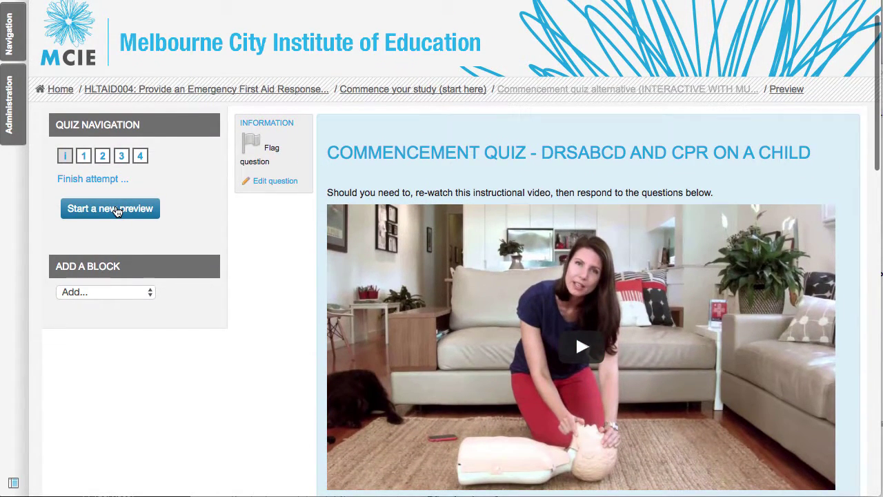
{"action": "left_click", "coordinate": [110, 209]}
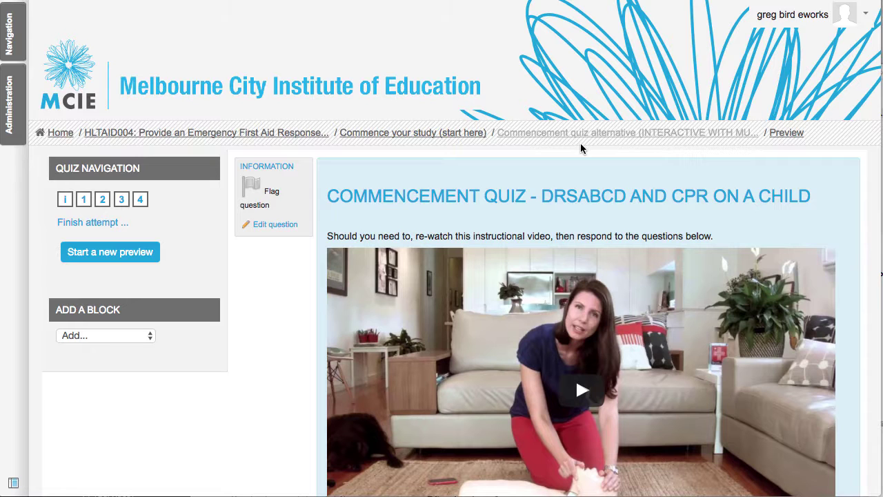
Check the answer "clear their airway" for Question 3 on the aim of CPR, and request another try
{"action": "scroll", "coordinate": [581, 148], "scroll_direction": "down", "scroll_amount": 5}
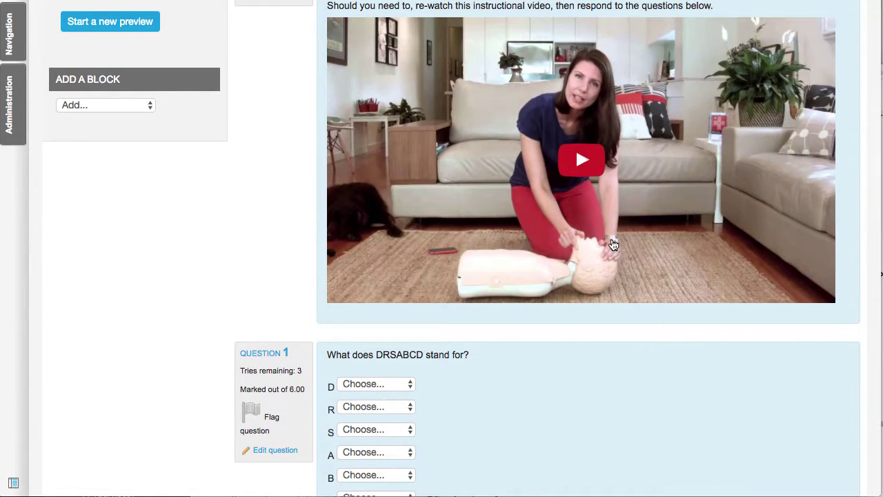
{"action": "scroll", "coordinate": [605, 283], "scroll_direction": "down", "scroll_amount": 10}
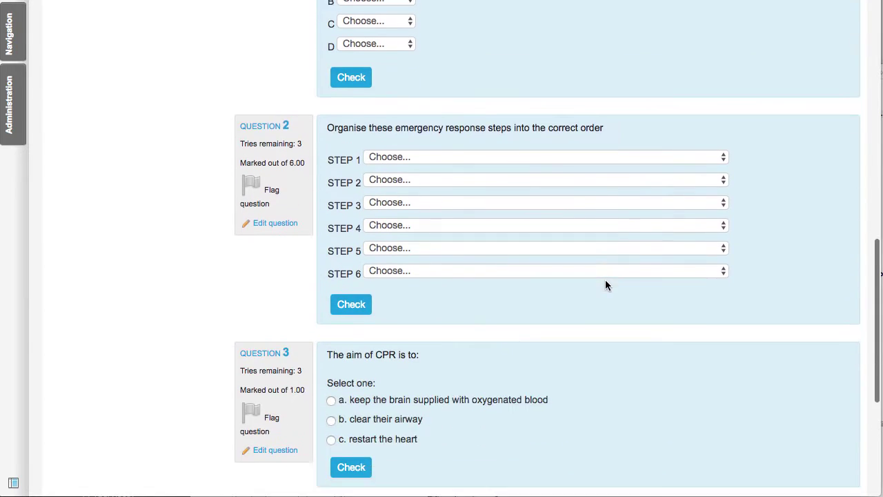
{"action": "scroll", "coordinate": [605, 279], "scroll_direction": "down", "scroll_amount": 3}
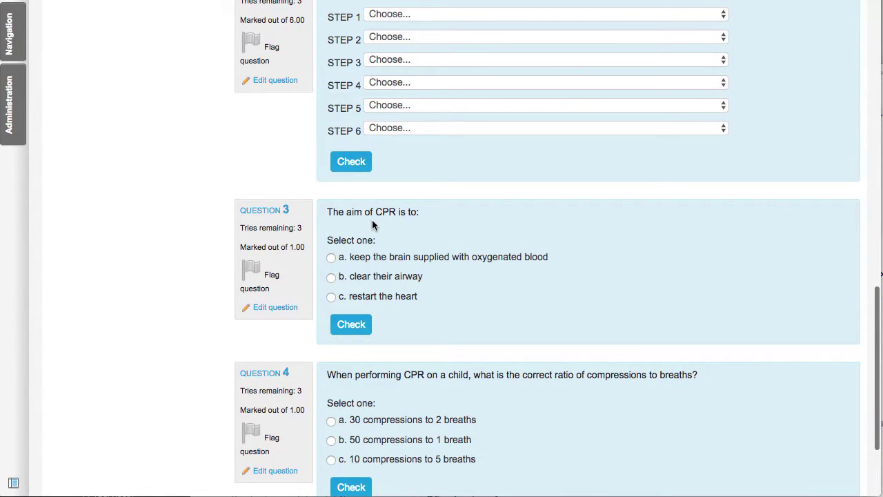
{"action": "left_click", "coordinate": [331, 277]}
{"action": "left_click", "coordinate": [357, 323]}
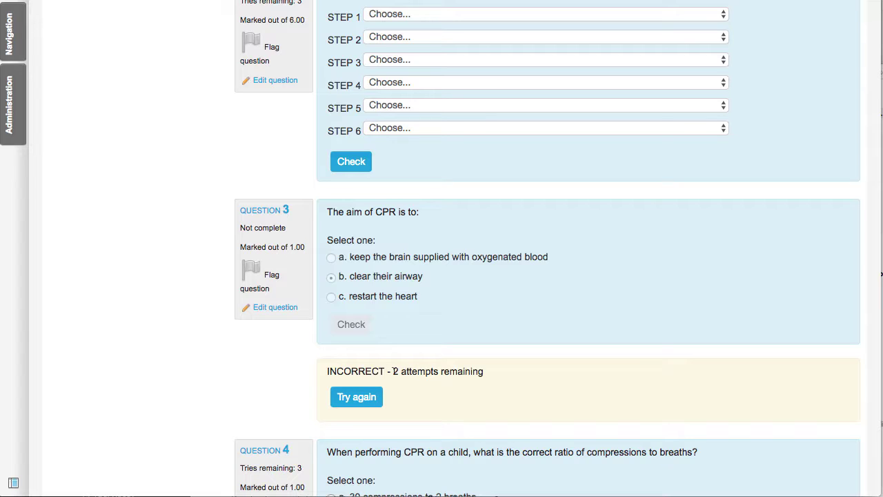
{"action": "left_click", "coordinate": [356, 398]}
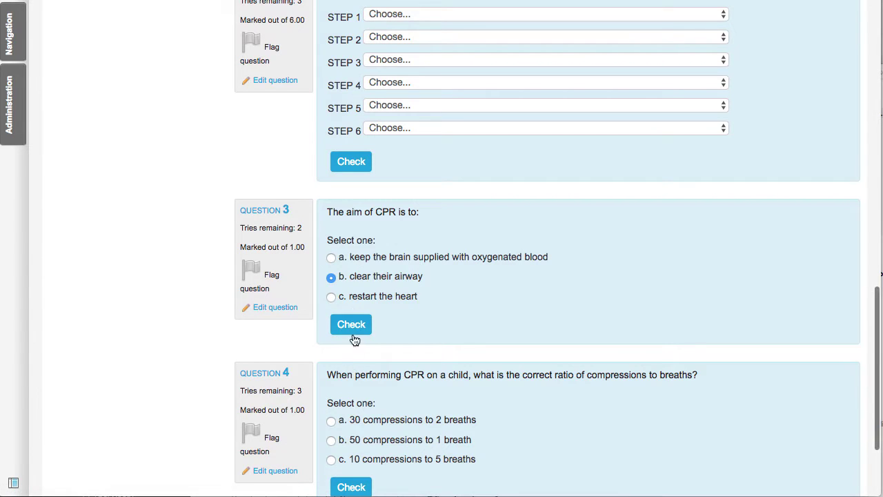
Check "restart the heart" for Question 3, and on the following try check "keep the brain supplied with oxygenated blood"
{"action": "left_click", "coordinate": [331, 297]}
{"action": "left_click", "coordinate": [352, 324]}
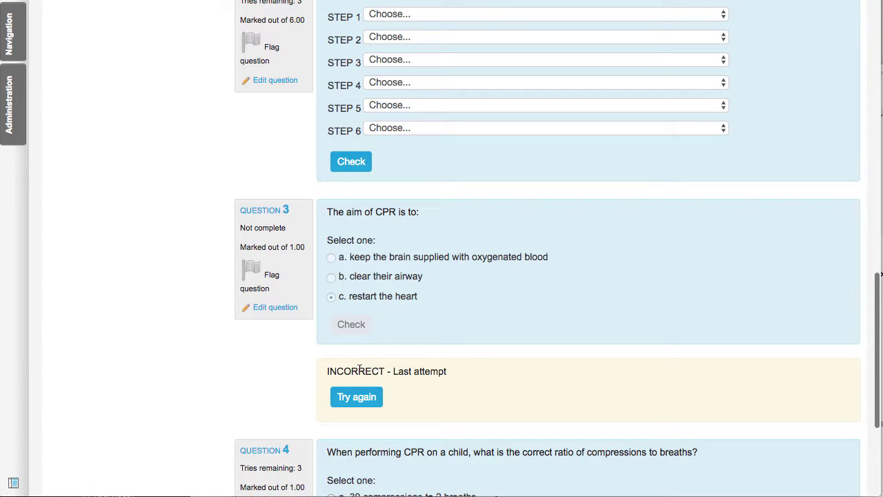
{"action": "left_click", "coordinate": [345, 397]}
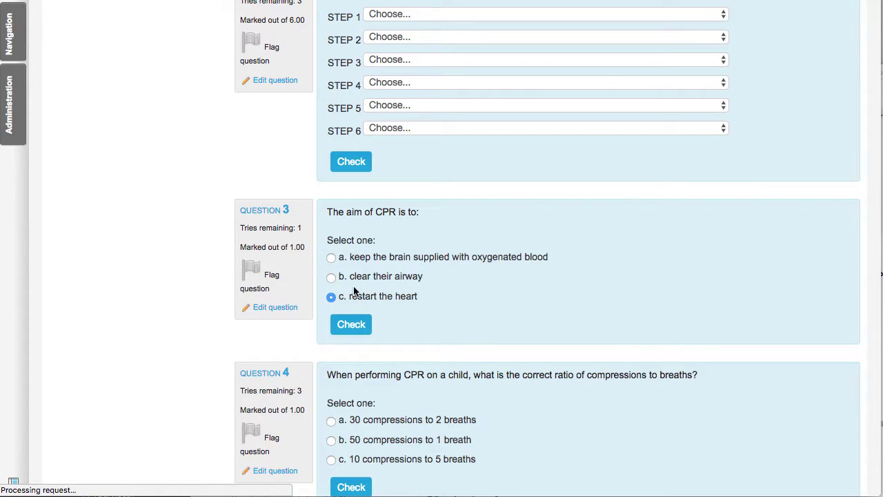
{"action": "left_click", "coordinate": [333, 259]}
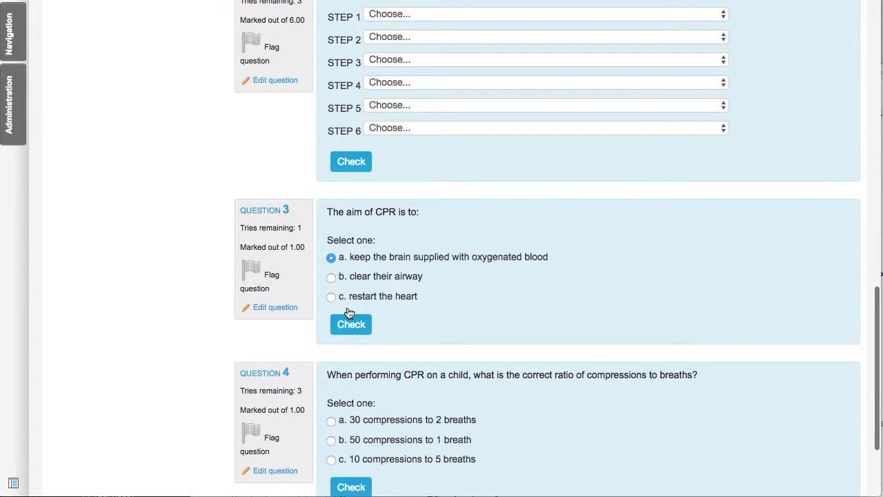
{"action": "left_click", "coordinate": [352, 328]}
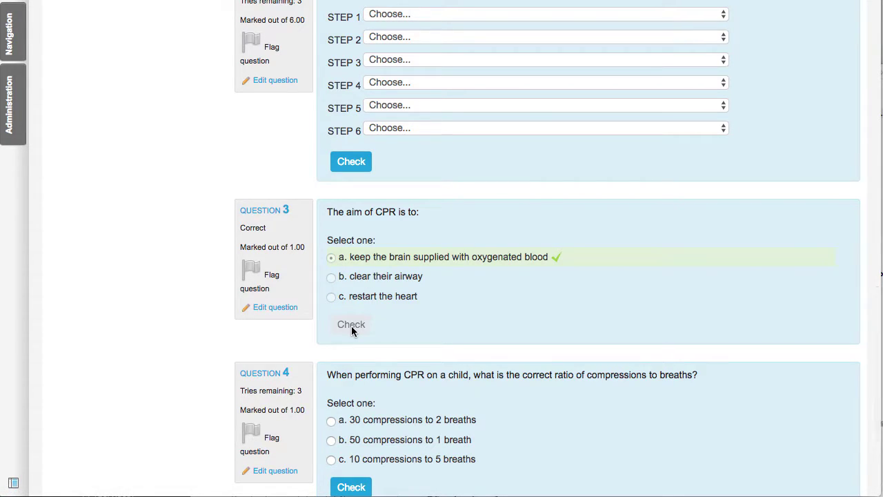
Answer Question 4 with "30 compressions to 2 breaths" and check the response
{"action": "scroll", "coordinate": [402, 318], "scroll_direction": "down", "scroll_amount": 4}
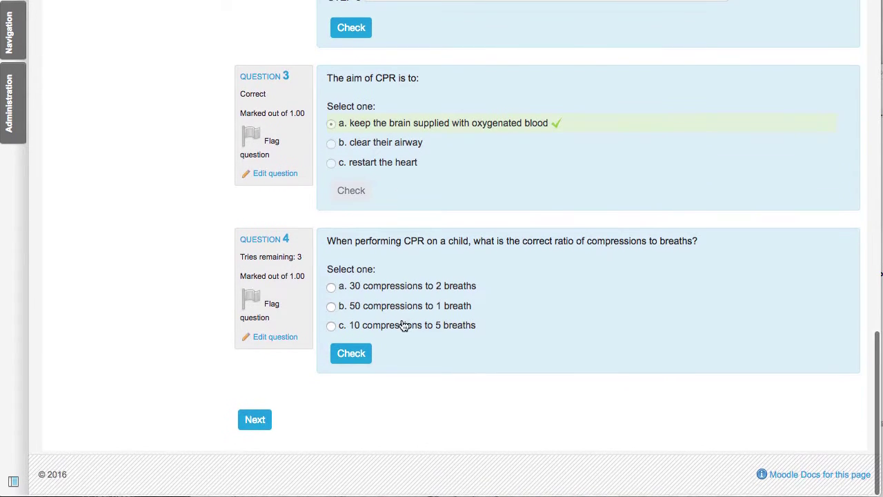
{"action": "left_click", "coordinate": [332, 289]}
{"action": "left_click", "coordinate": [365, 356]}
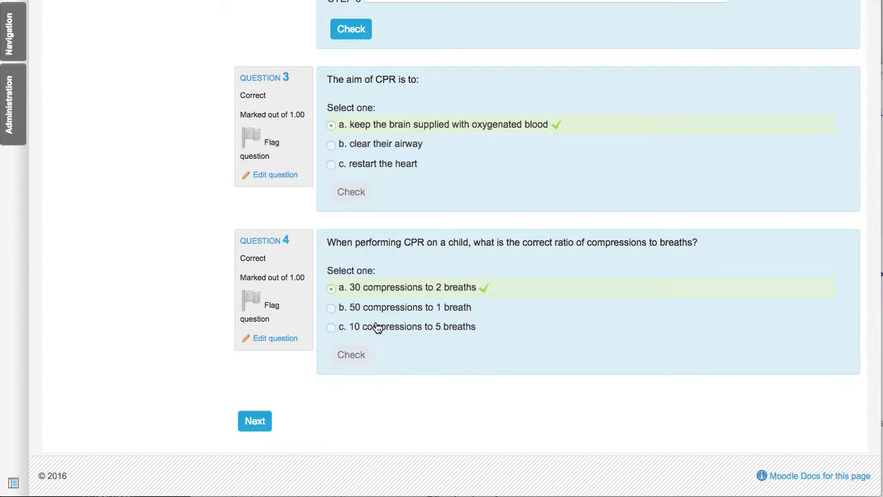
{"action": "left_click", "coordinate": [357, 354]}
Open the quiz's settings for editing and expand all of their sections
{"action": "scroll", "coordinate": [445, 216], "scroll_direction": "up", "scroll_amount": 15}
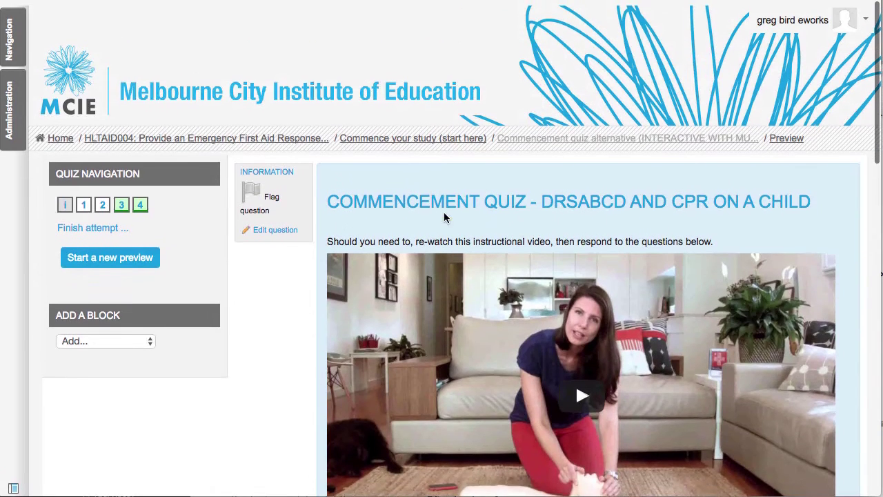
{"action": "left_click", "coordinate": [9, 107]}
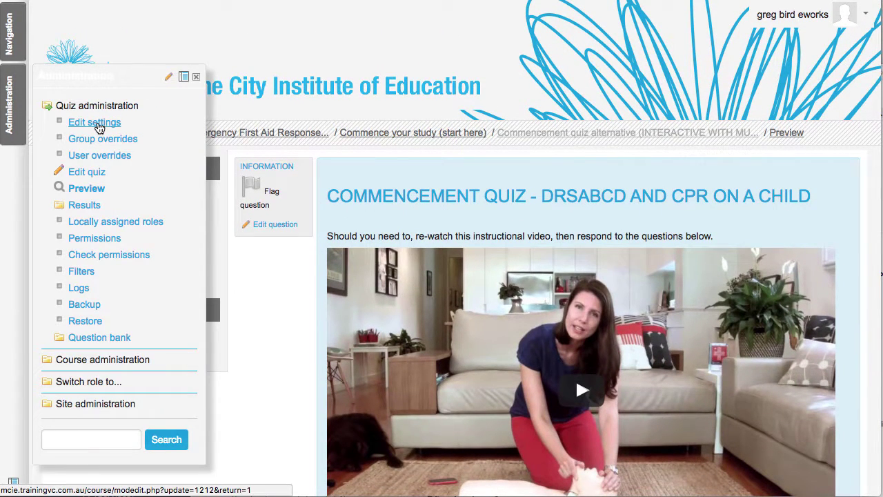
{"action": "left_click", "coordinate": [98, 127]}
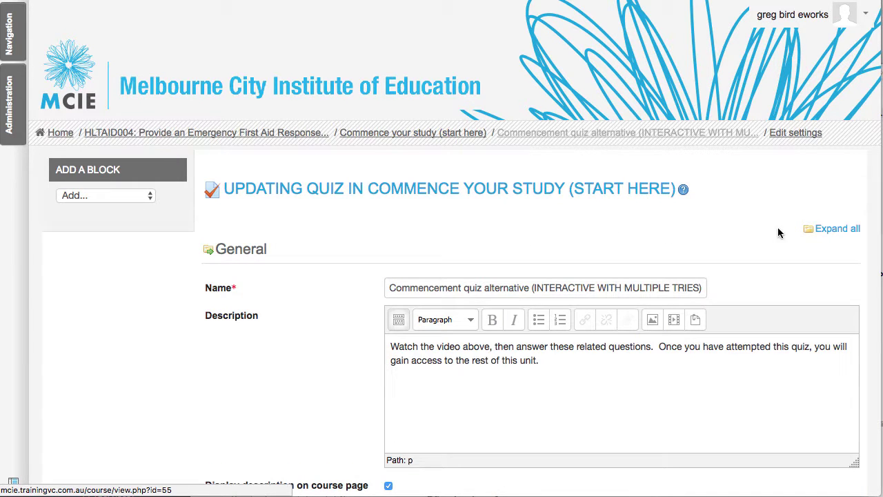
{"action": "left_click", "coordinate": [804, 228]}
Set how questions behave in the quiz to "Interactive with multiple tries"
{"action": "scroll", "coordinate": [703, 215], "scroll_direction": "down", "scroll_amount": 10}
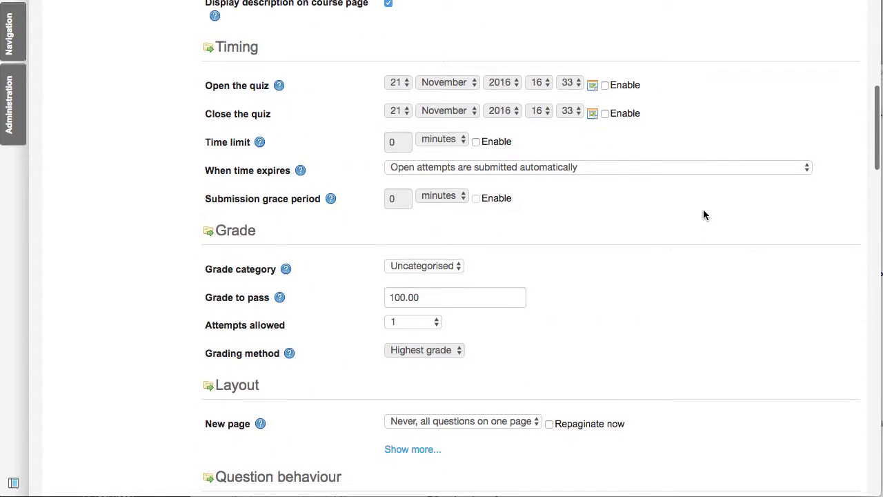
{"action": "scroll", "coordinate": [703, 215], "scroll_direction": "down", "scroll_amount": 1}
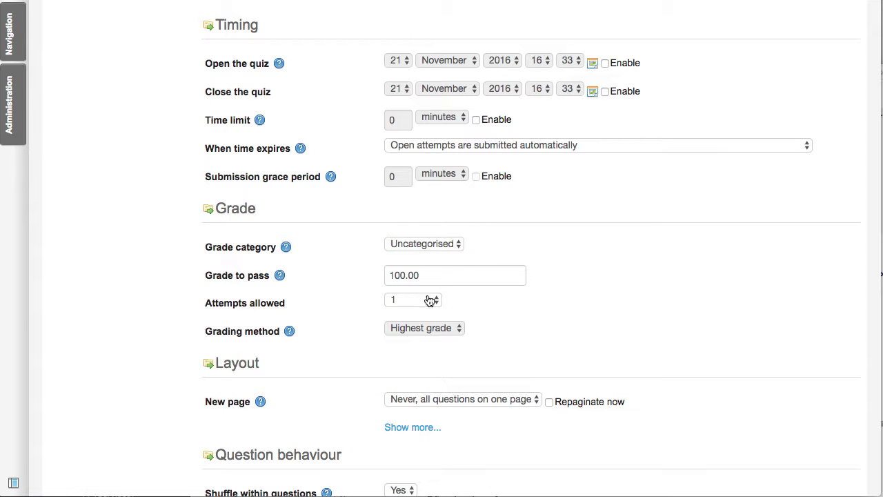
{"action": "scroll", "coordinate": [486, 304], "scroll_direction": "down", "scroll_amount": 3}
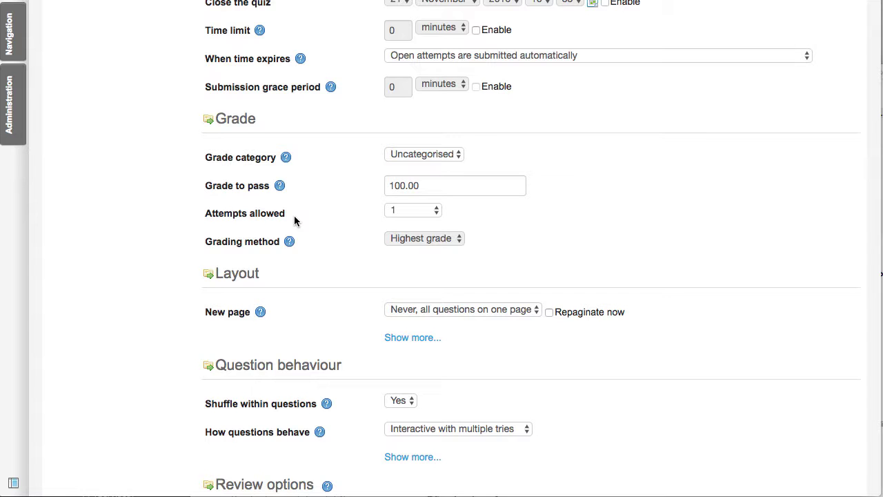
{"action": "scroll", "coordinate": [349, 233], "scroll_direction": "down", "scroll_amount": 8}
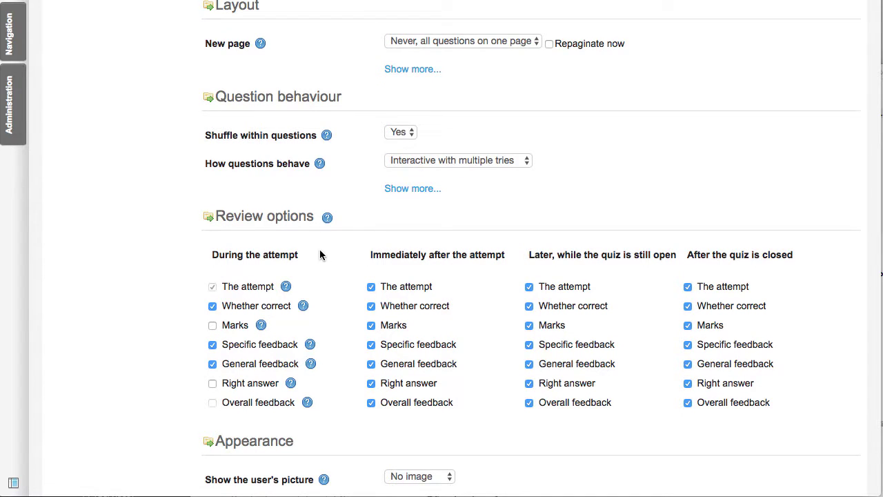
{"action": "left_click", "coordinate": [478, 164]}
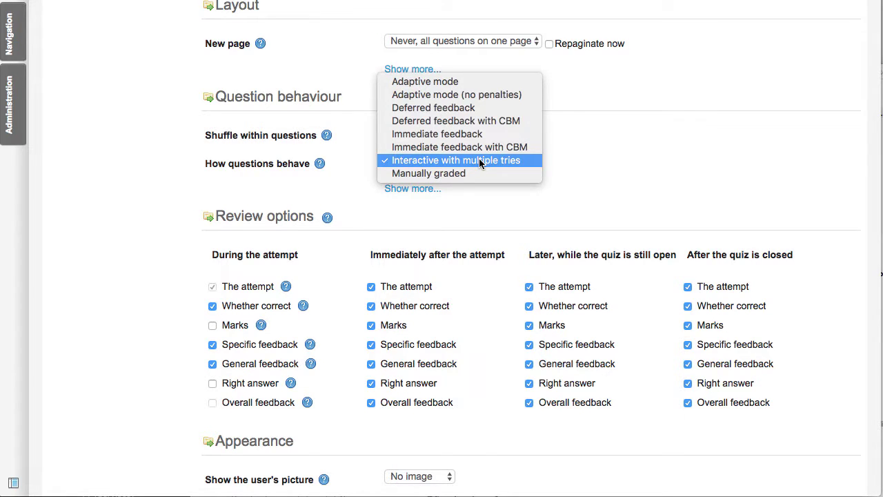
{"action": "left_click", "coordinate": [481, 163]}
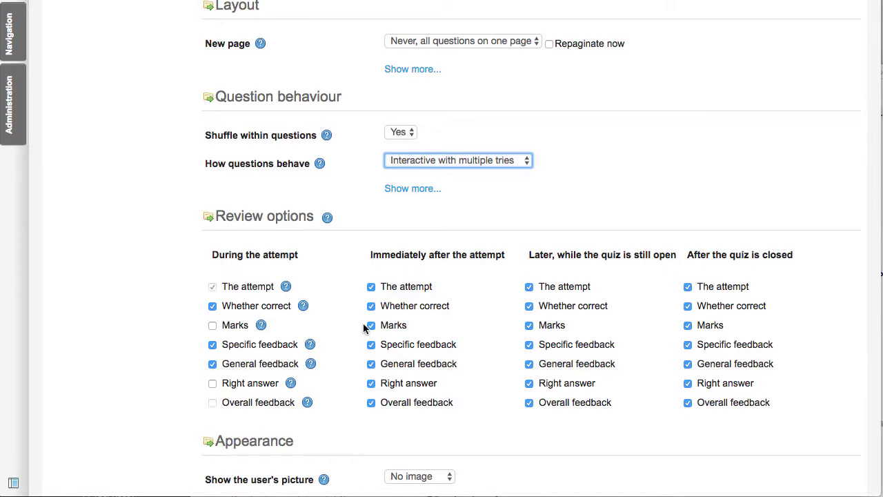
Save the quiz settings, display the quiz, and start a new preview attempt
{"action": "scroll", "coordinate": [334, 331], "scroll_direction": "down", "scroll_amount": 12}
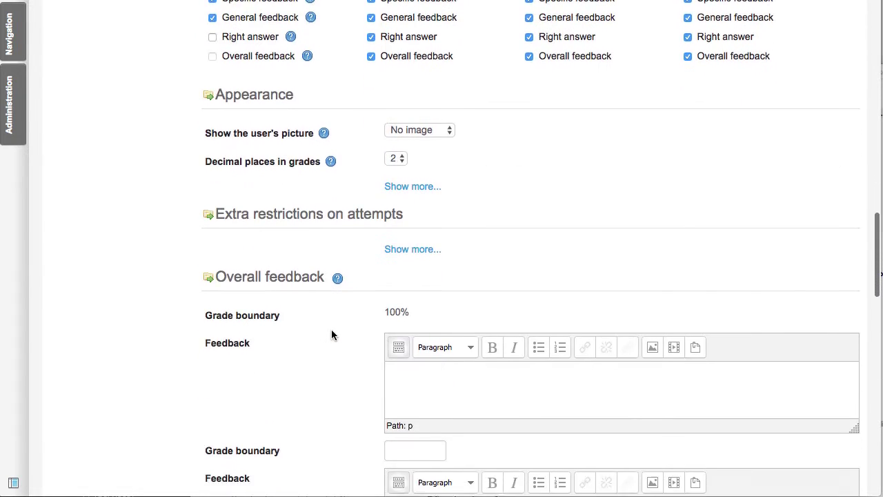
{"action": "scroll", "coordinate": [331, 336], "scroll_direction": "down", "scroll_amount": 8}
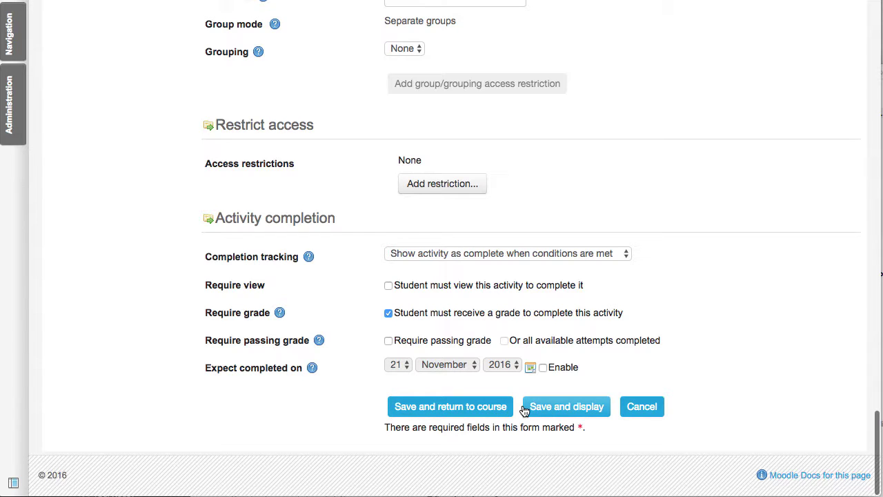
{"action": "left_click", "coordinate": [582, 412]}
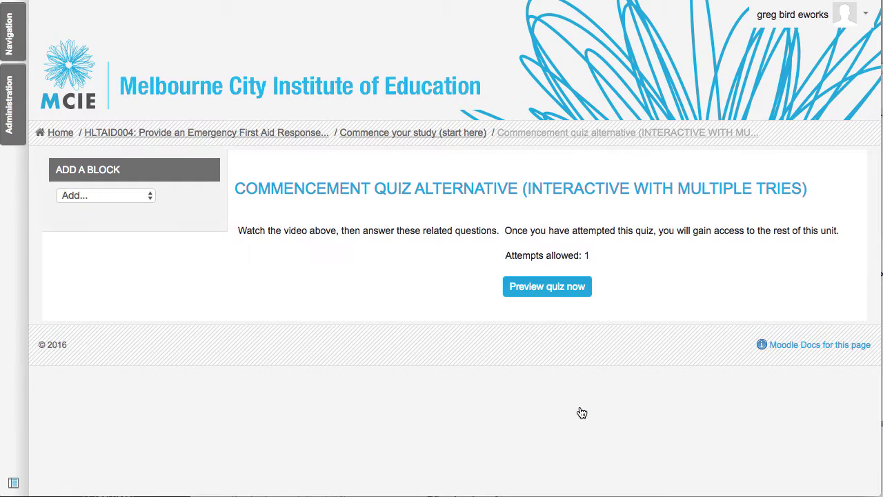
{"action": "left_click", "coordinate": [547, 286]}
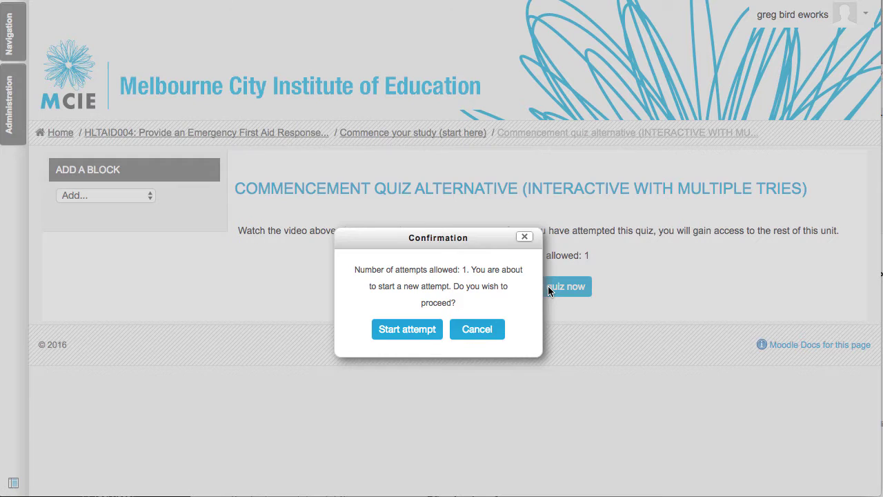
{"action": "left_click", "coordinate": [426, 329]}
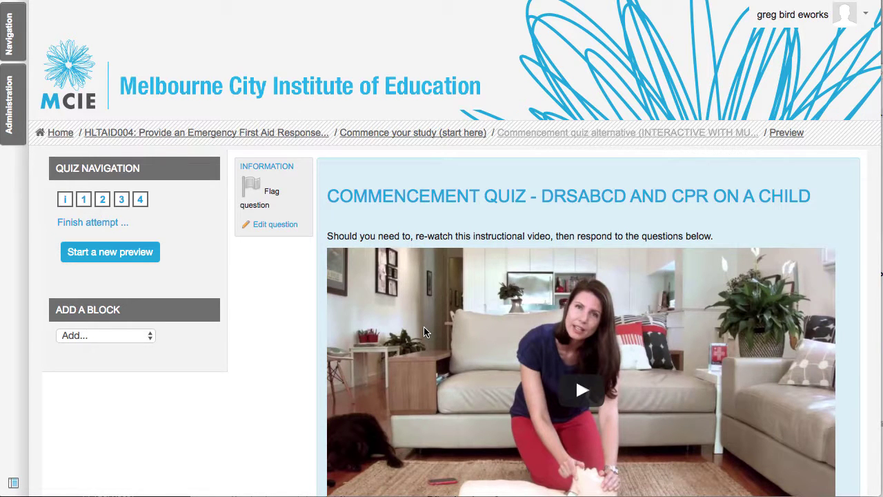
Open Question 3, "The aim of CPR is to:", for editing from the quiz preview
{"action": "scroll", "coordinate": [426, 331], "scroll_direction": "down", "scroll_amount": 10}
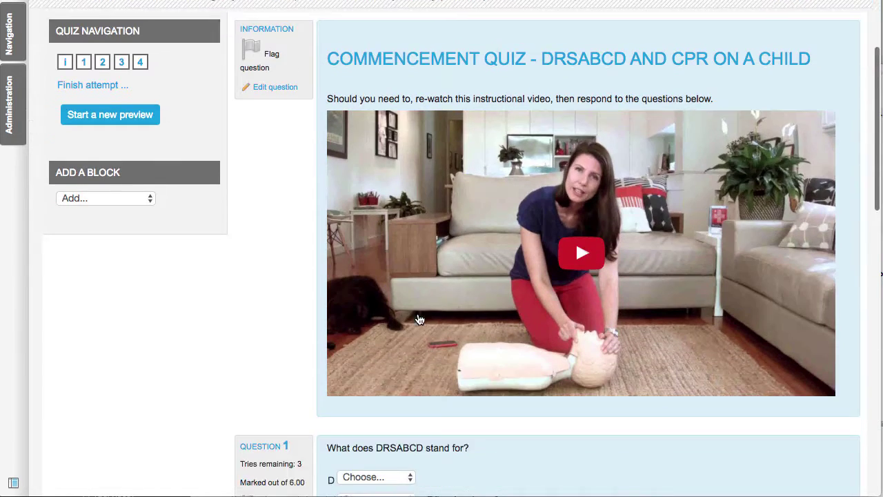
{"action": "scroll", "coordinate": [418, 319], "scroll_direction": "down", "scroll_amount": 15}
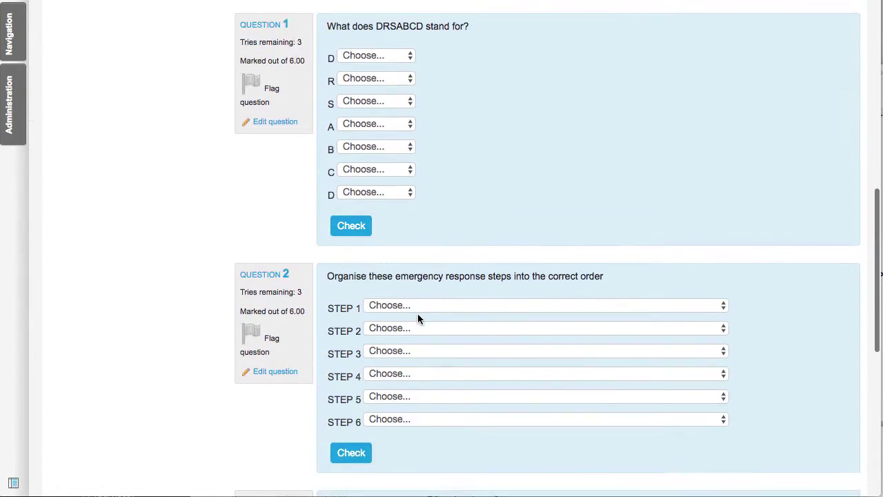
{"action": "scroll", "coordinate": [418, 318], "scroll_direction": "down", "scroll_amount": 1}
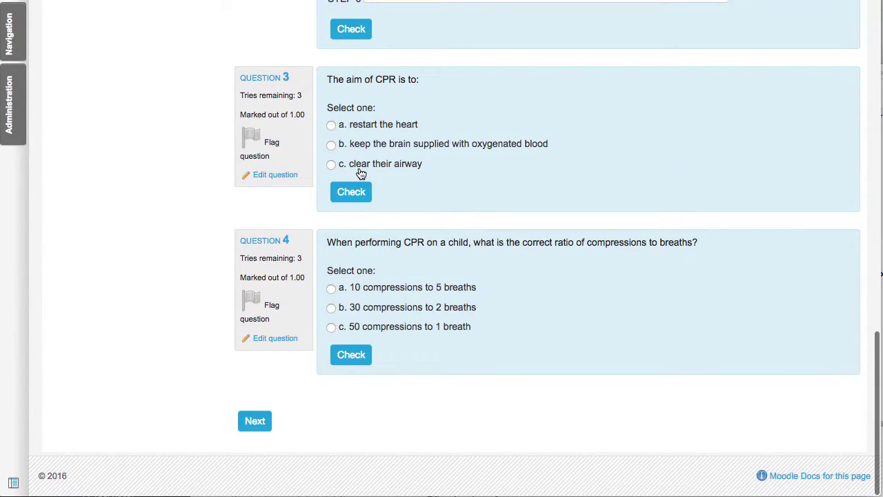
{"action": "left_click", "coordinate": [280, 174]}
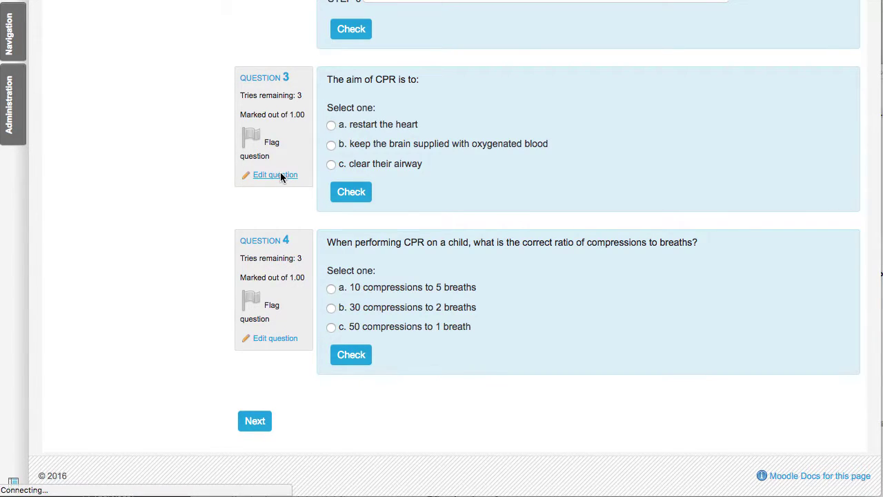
Expand the question's Multiple tries settings and examine the available penalties for each incorrect try without changing the selection
{"action": "scroll", "coordinate": [390, 316], "scroll_direction": "down", "scroll_amount": 15}
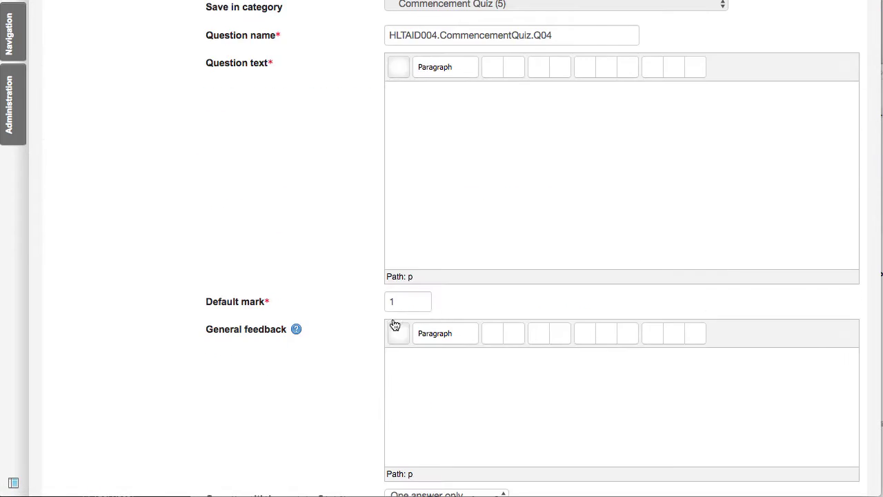
{"action": "scroll", "coordinate": [370, 332], "scroll_direction": "down", "scroll_amount": 4}
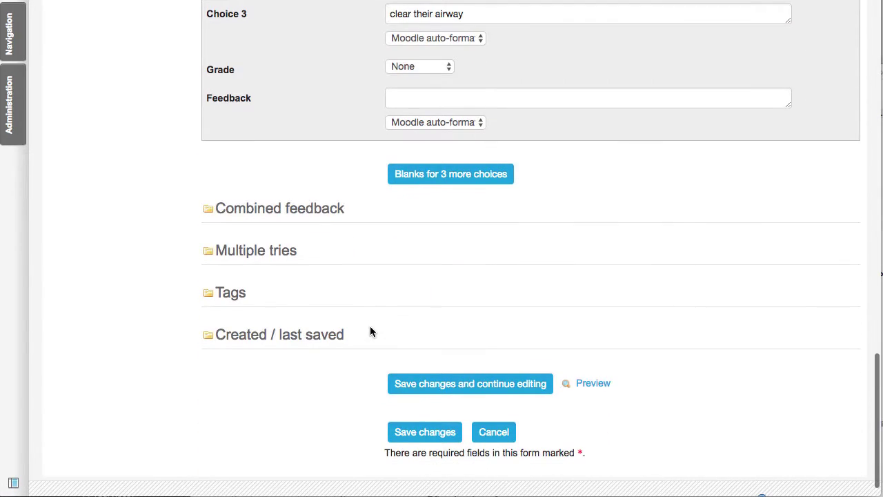
{"action": "left_click", "coordinate": [256, 252]}
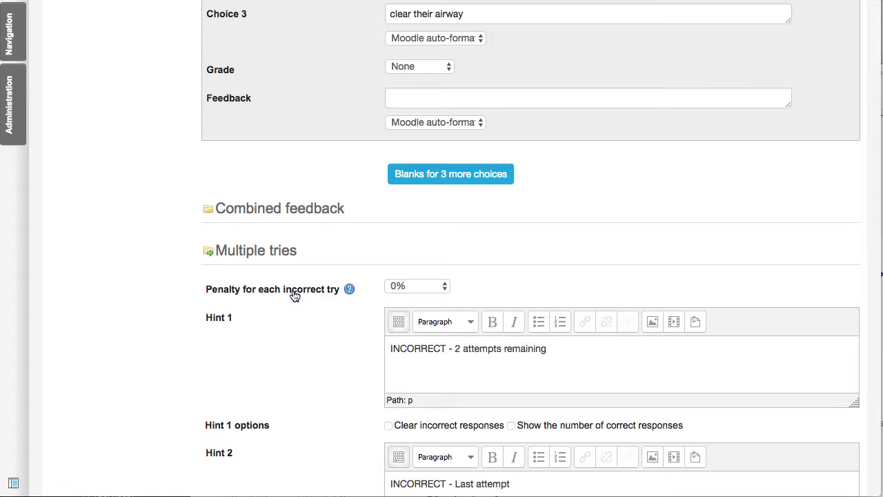
{"action": "left_click", "coordinate": [428, 286]}
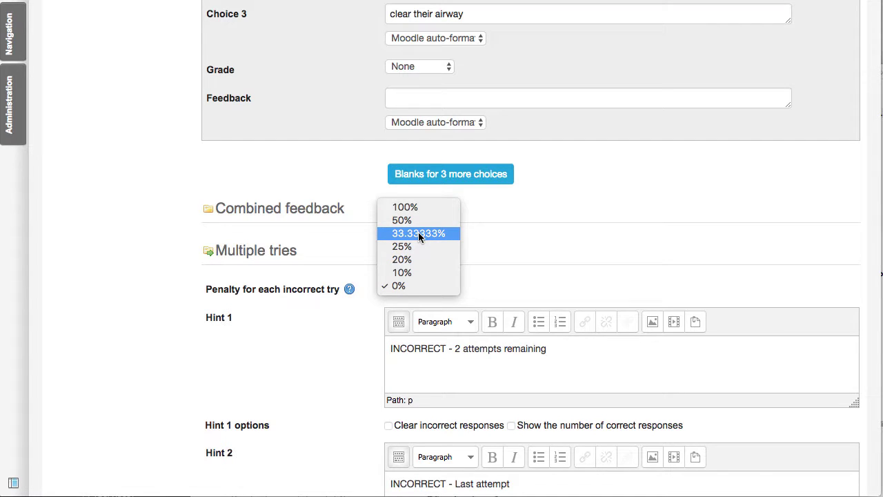
{"action": "left_click", "coordinate": [576, 260]}
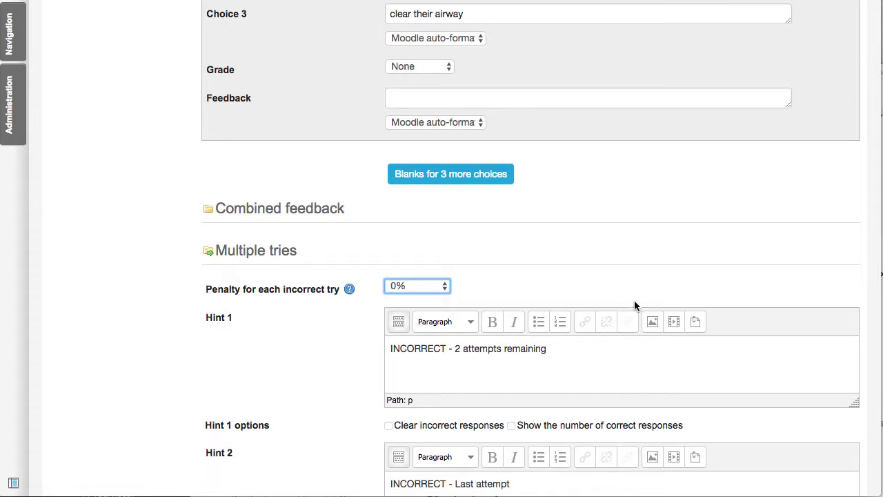
Review the question's Hint 1 and Hint 2 texts and their options, and leave the question editor without saving
{"action": "scroll", "coordinate": [634, 305], "scroll_direction": "down", "scroll_amount": 3}
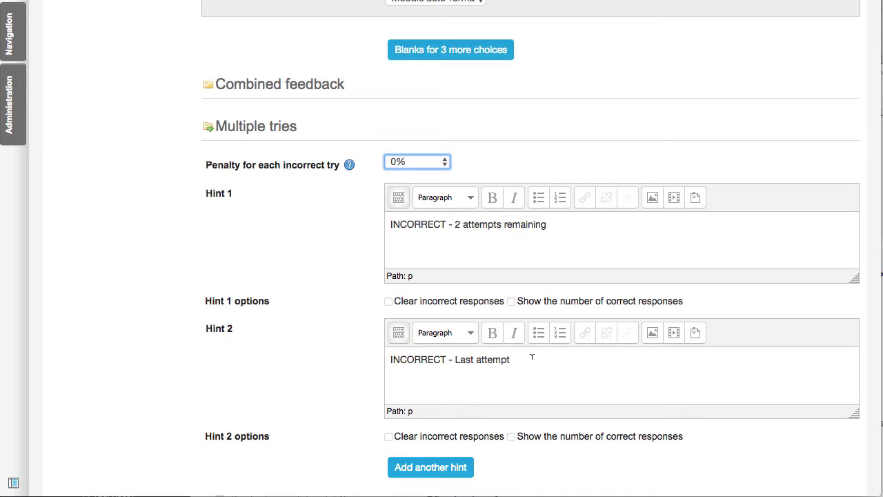
{"action": "scroll", "coordinate": [297, 310], "scroll_direction": "down", "scroll_amount": 3}
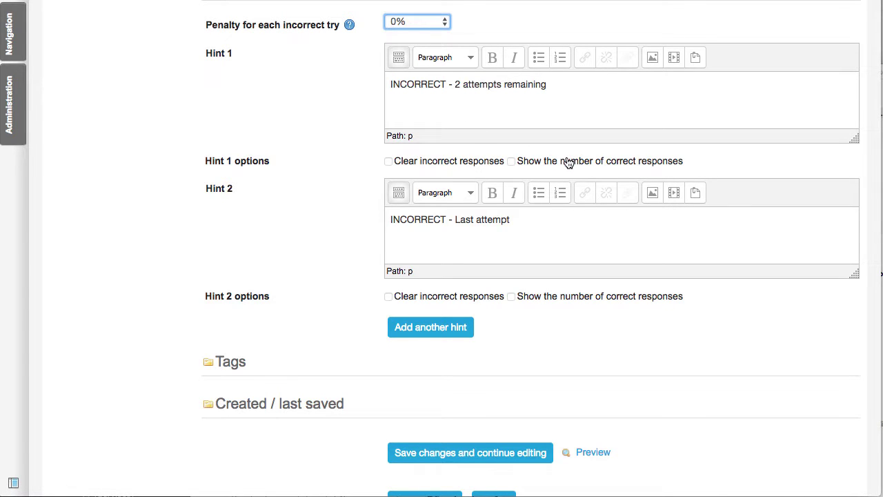
{"action": "scroll", "coordinate": [568, 162], "scroll_direction": "down", "scroll_amount": 3}
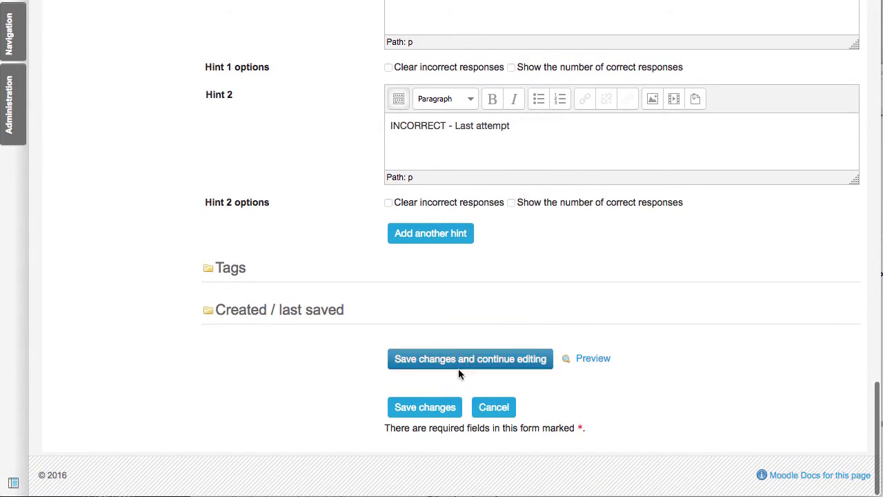
{"action": "left_click", "coordinate": [493, 408]}
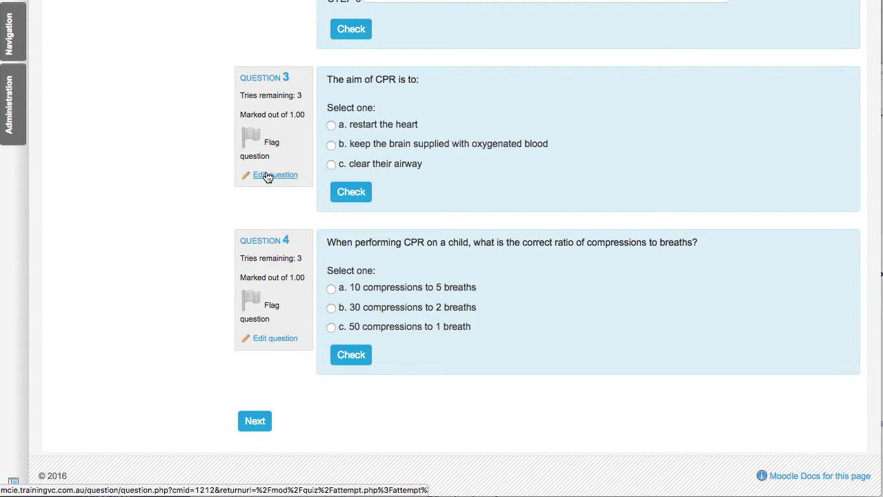
Reopen Question 3, "The aim of CPR is to:", for editing from the quiz preview
{"action": "left_click", "coordinate": [268, 176]}
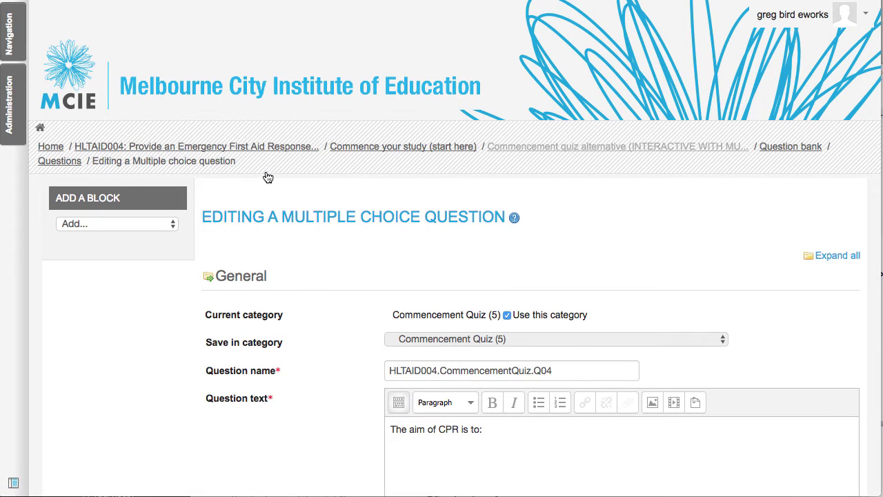